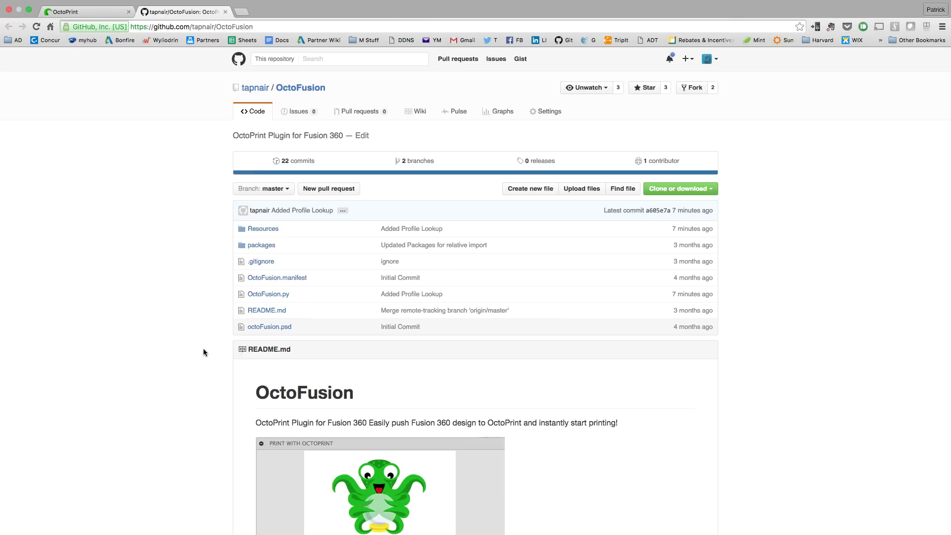
Read through the OctoFusion README on GitHub.
scroll(203, 349, "down", 7)
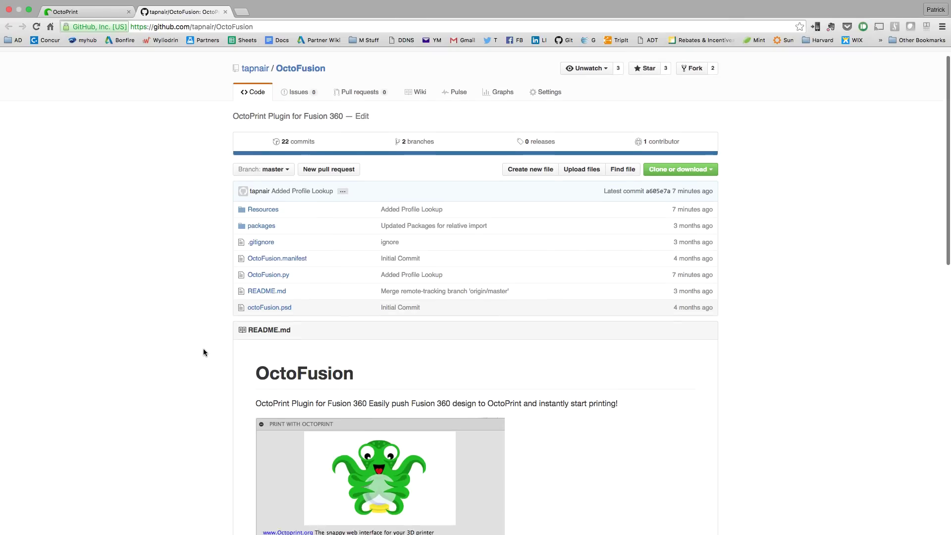
scroll(203, 349, "down", 7)
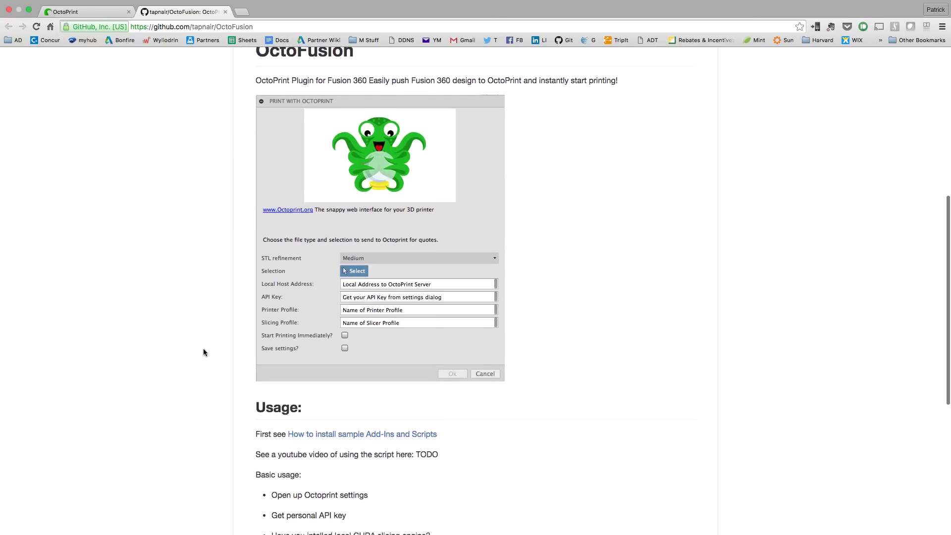
scroll(203, 349, "up", 14)
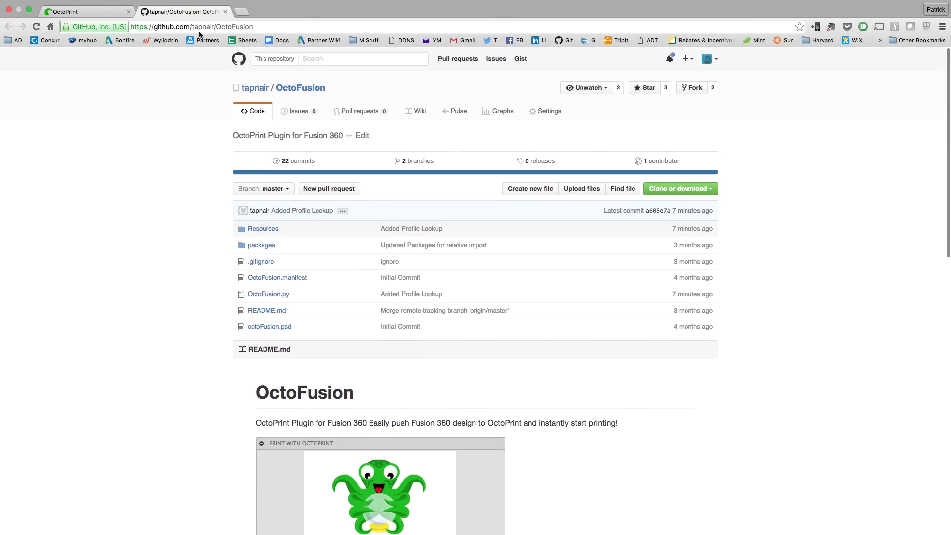
scroll(226, 391, "down", 3)
scroll(266, 464, "down", 3)
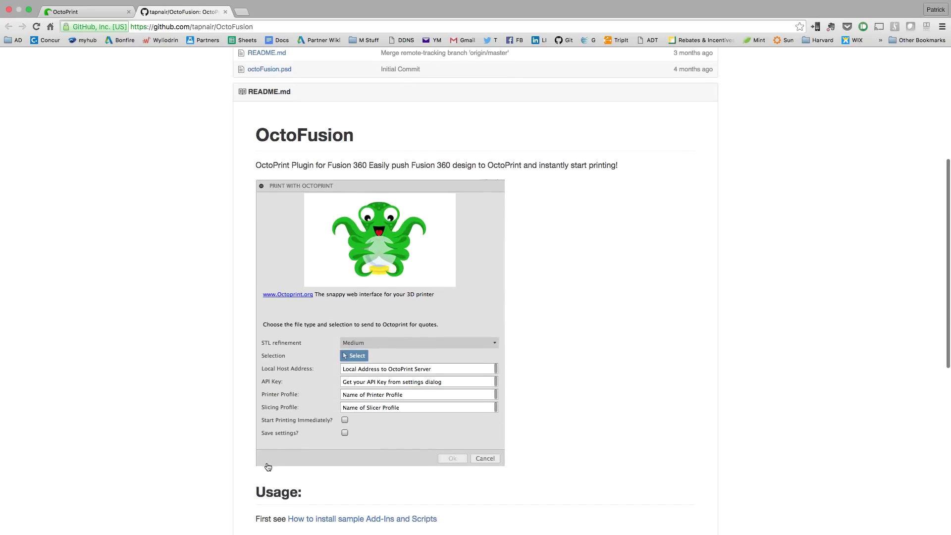
scroll(265, 464, "down", 3)
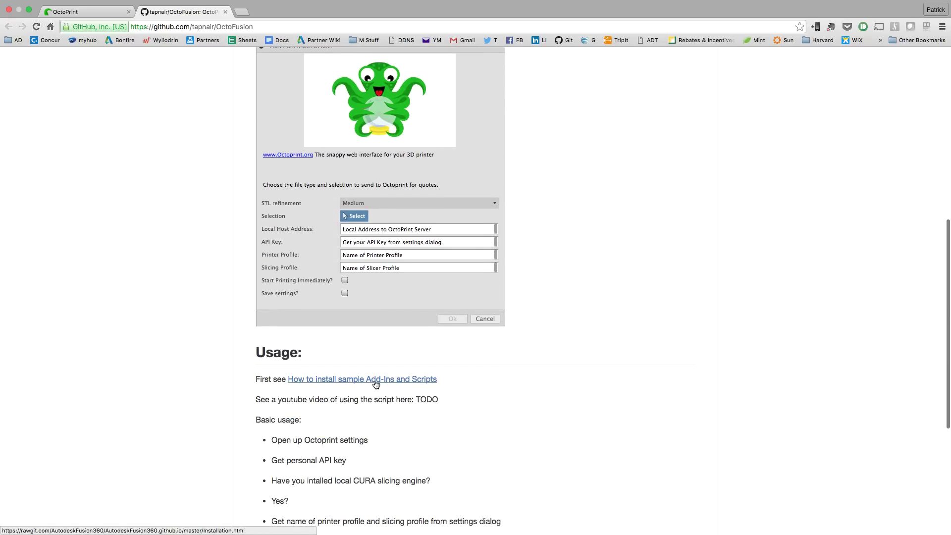
Check the add-in install guide, return to the README, then switch to the OctoPrint dashboard.
left_click(432, 380)
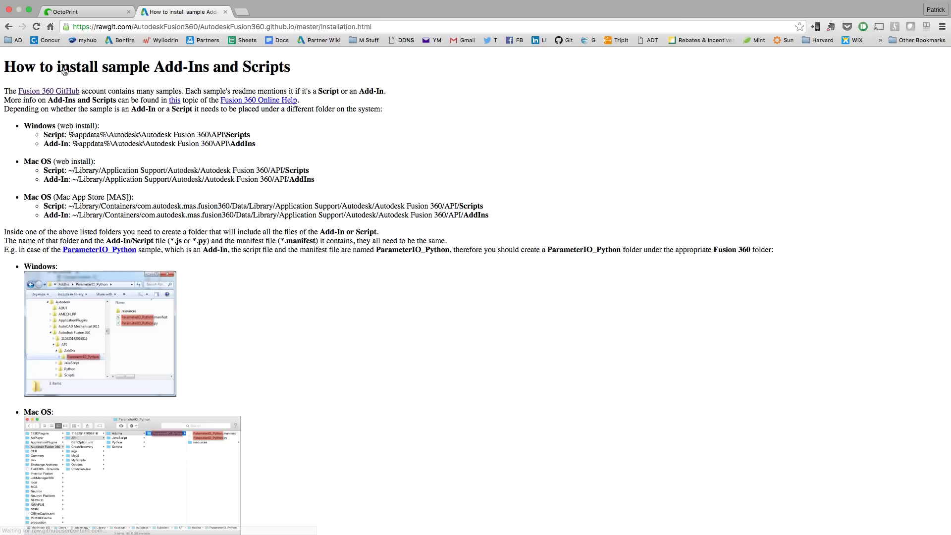
left_click(9, 26)
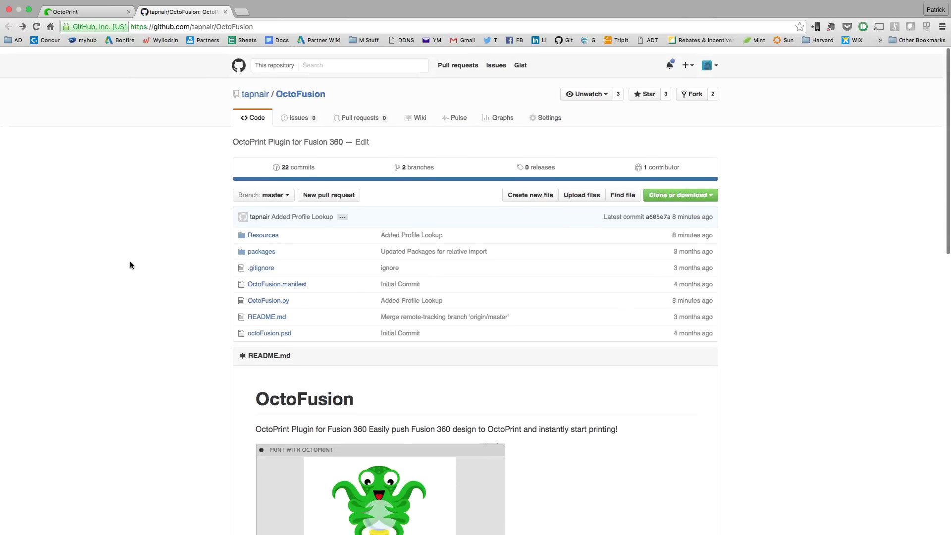
left_click(91, 15)
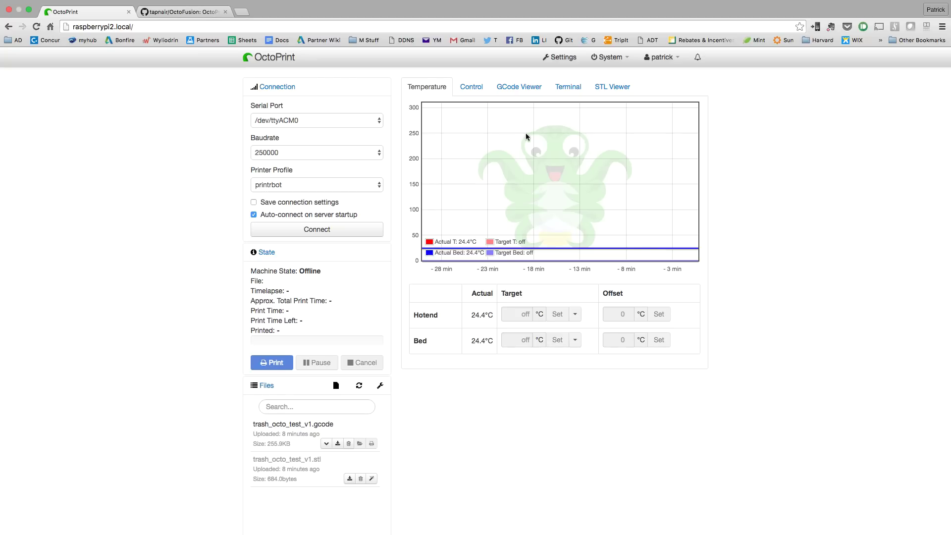
Review the Printer Profiles and CuraEngine slicing profiles in OctoPrint's settings.
left_click(563, 57)
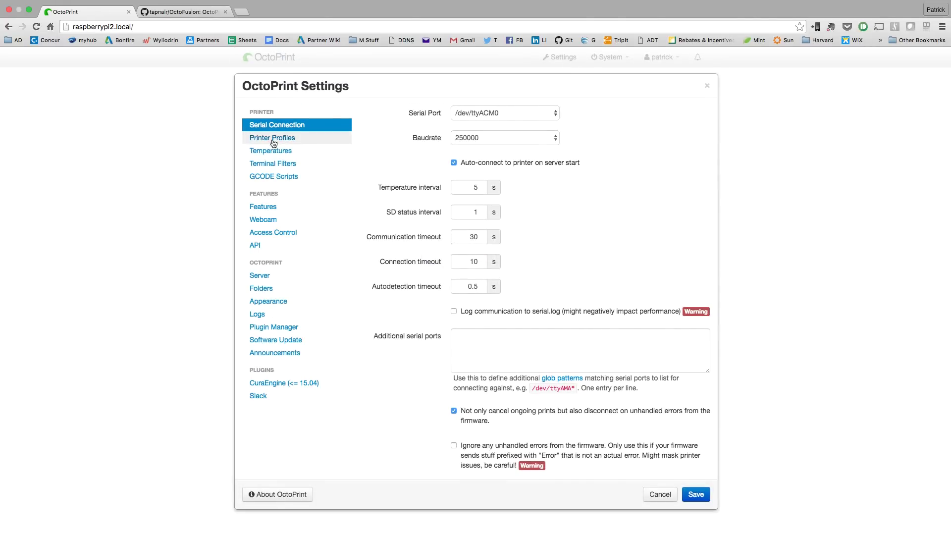
left_click(273, 140)
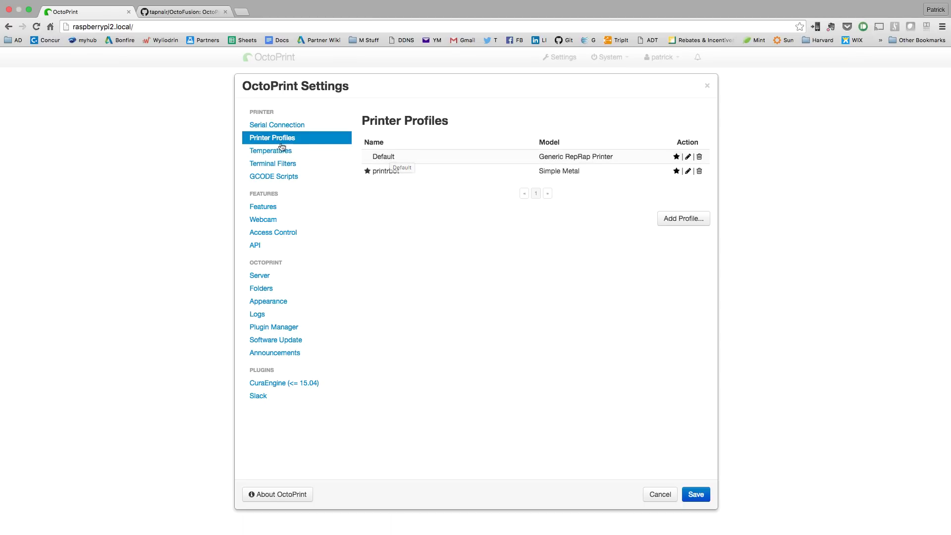
left_click(273, 385)
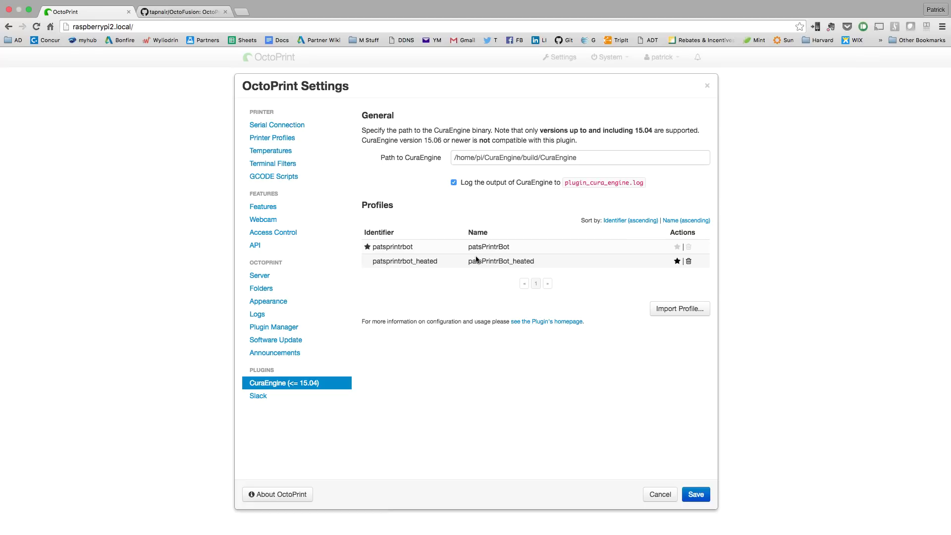
mouse_move(492, 247)
mouse_move(430, 270)
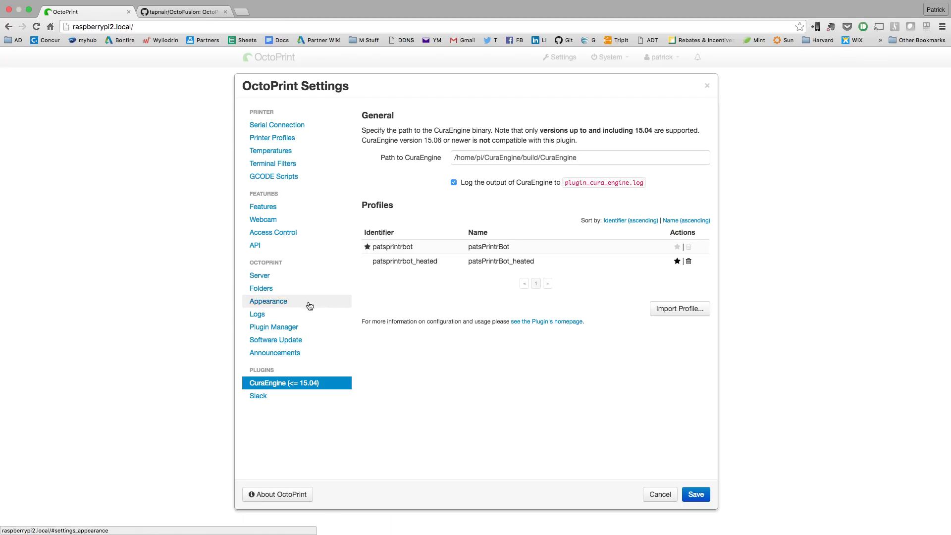
View the API key, close settings without saving, and connect the printer so it reads Operational.
left_click(258, 247)
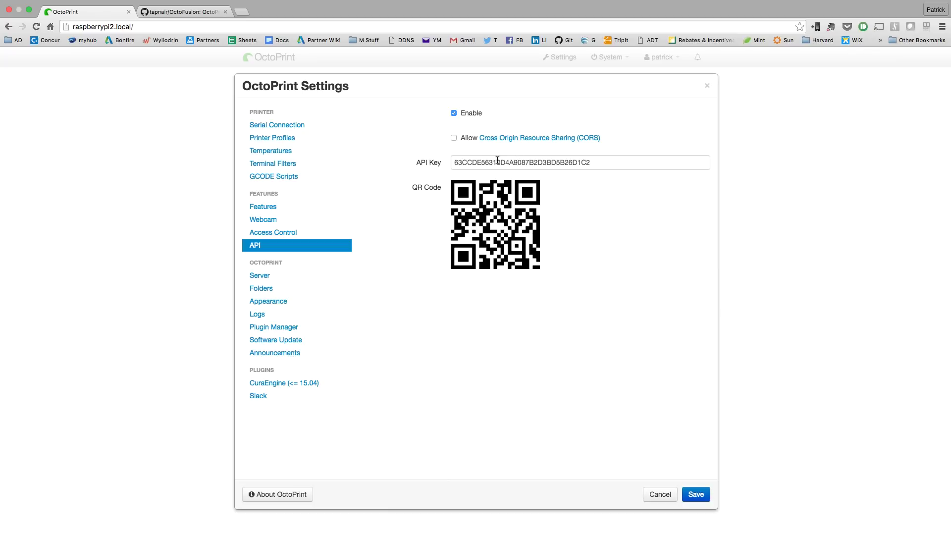
left_click(657, 495)
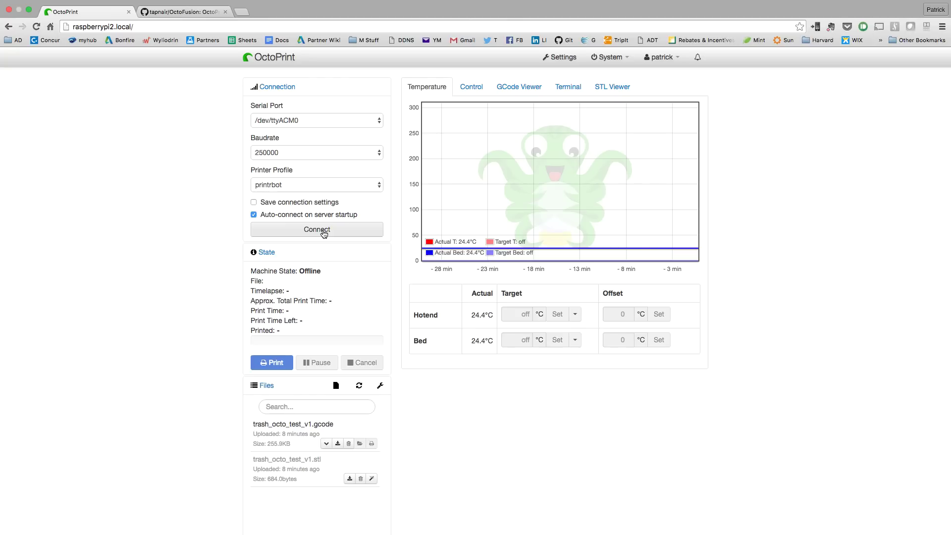
left_click(323, 232)
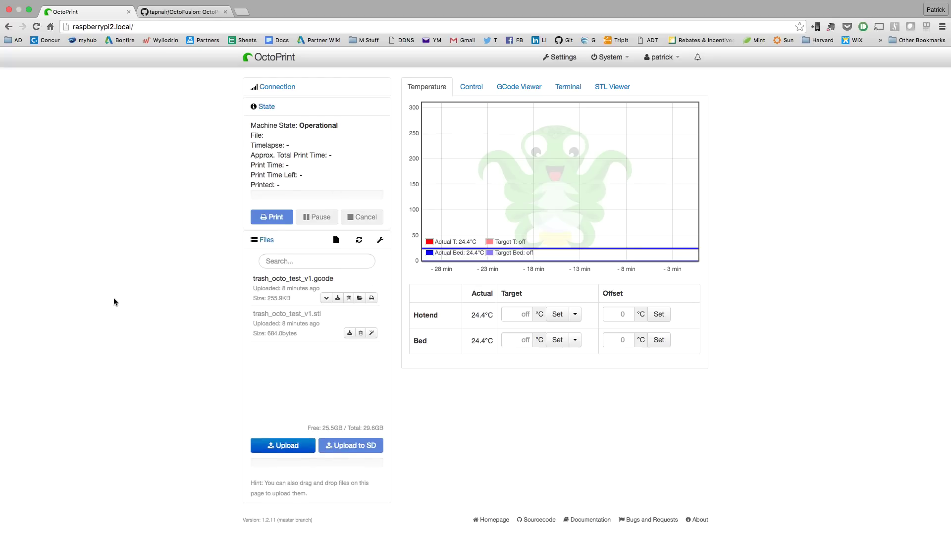
Switch to Fusion 360 and open the Scripts and Add-Ins add-ins list, scrolled to OctoFusion.
key("super+Tab")
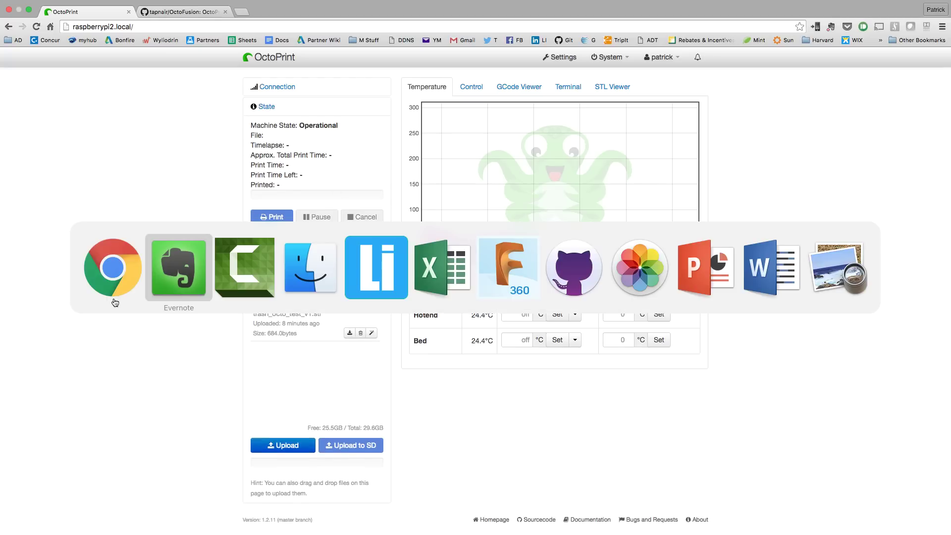
key("super+Tab")
key("super+Tab")
key("super+Tab")
key("super+Tab")
key("super+Tab")
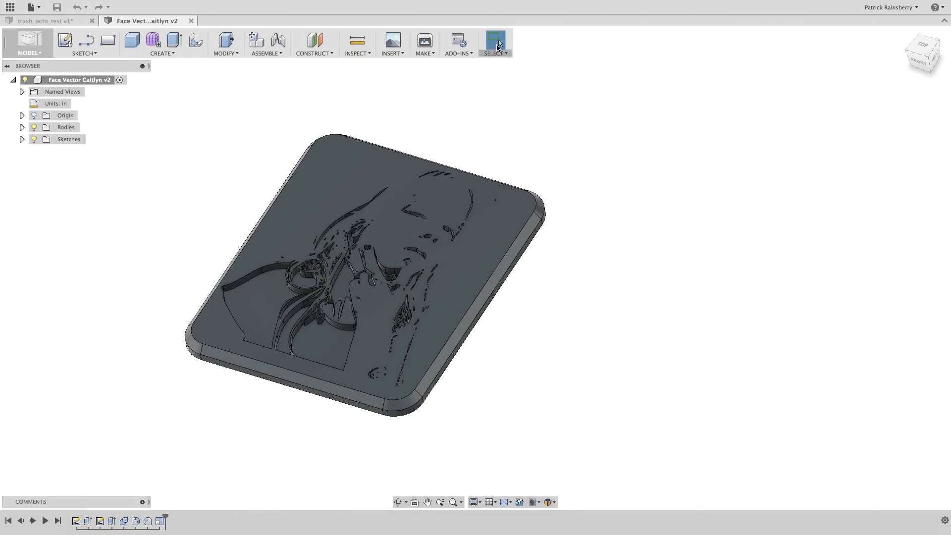
key("shift+s")
left_click(336, 82)
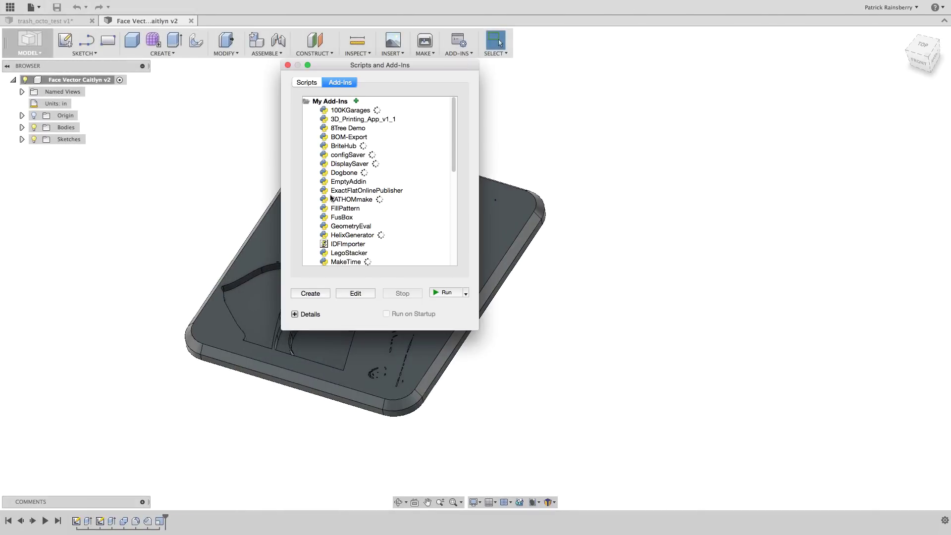
scroll(331, 226, "down", 3)
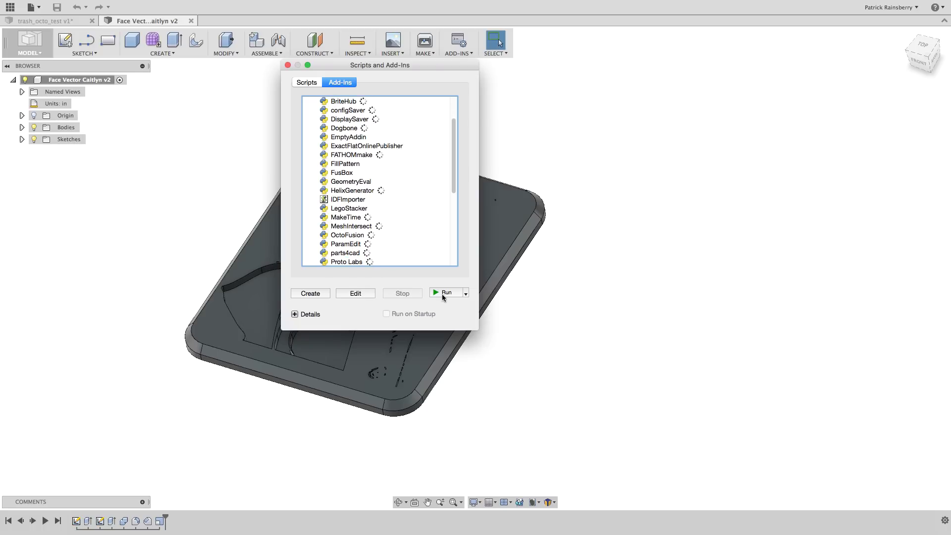
Close Scripts and Add-Ins and start MAKE > Print with OctoPrint, keeping STL refinement at Medium.
left_click(288, 65)
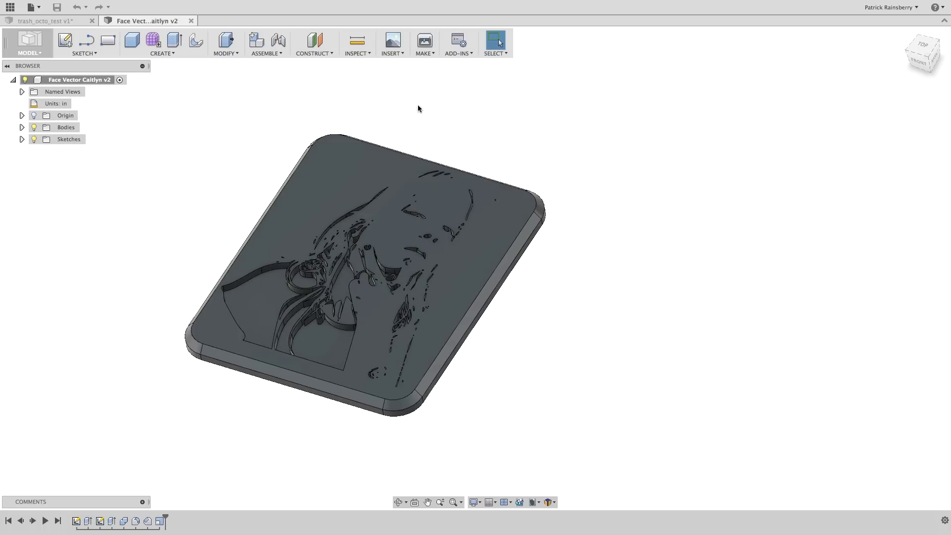
left_click(426, 54)
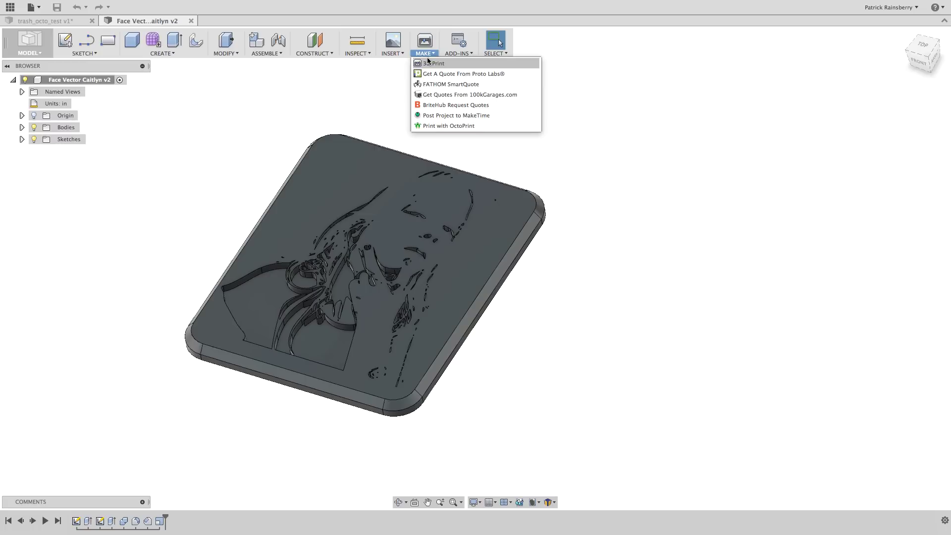
left_click(448, 125)
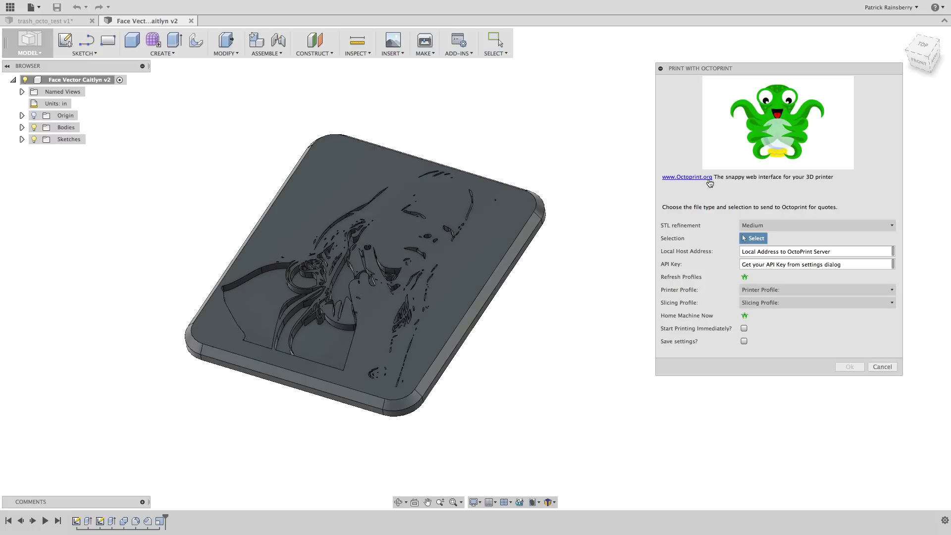
left_click(759, 229)
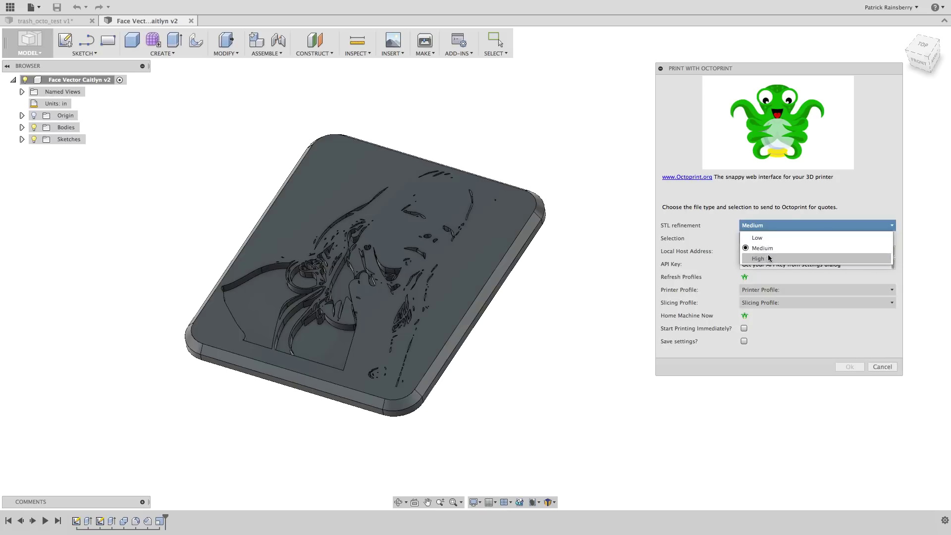
left_click(712, 224)
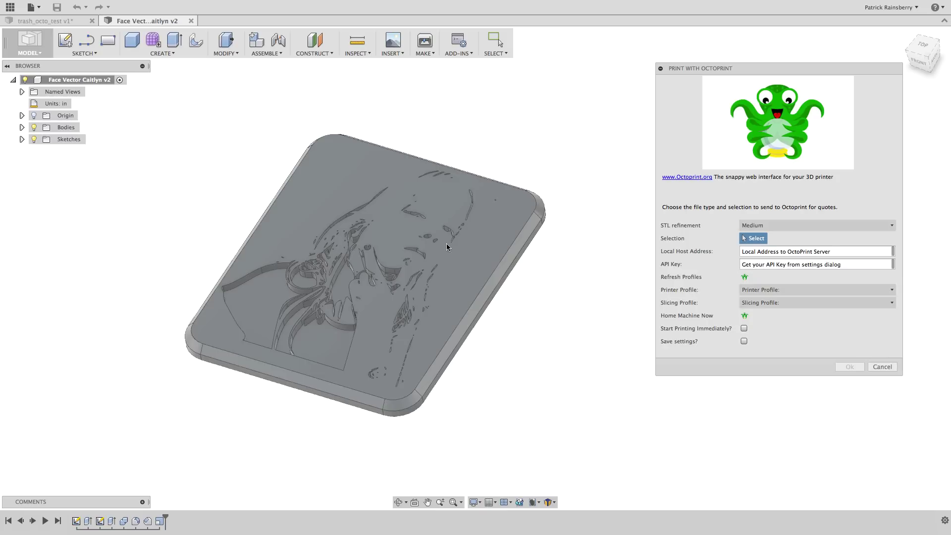
Select the relief body as the part to print.
left_click(446, 241)
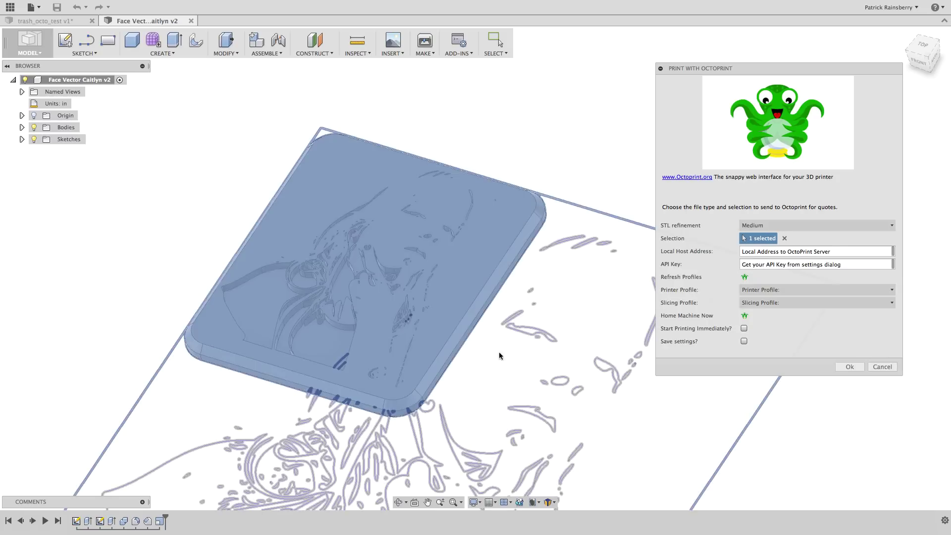
scroll(438, 317, "down", 2)
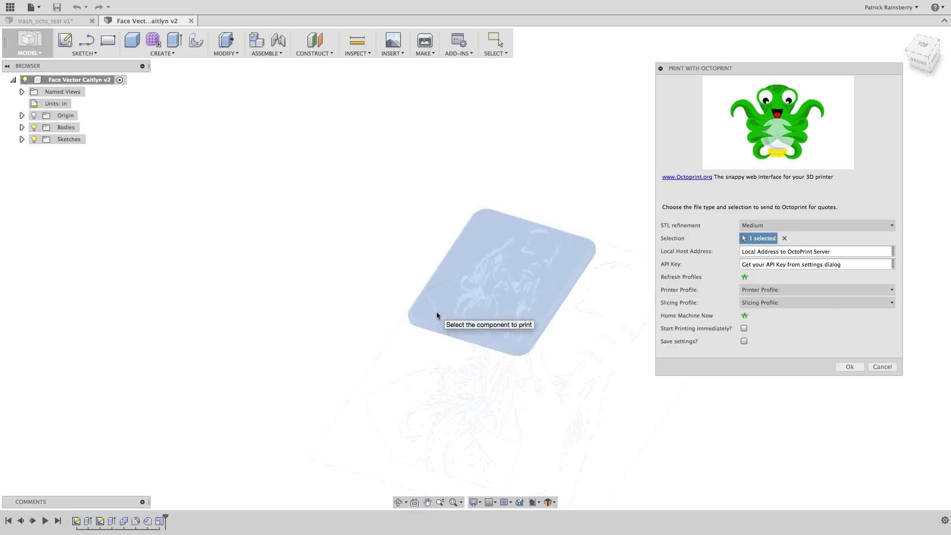
scroll(437, 315, "up", 2)
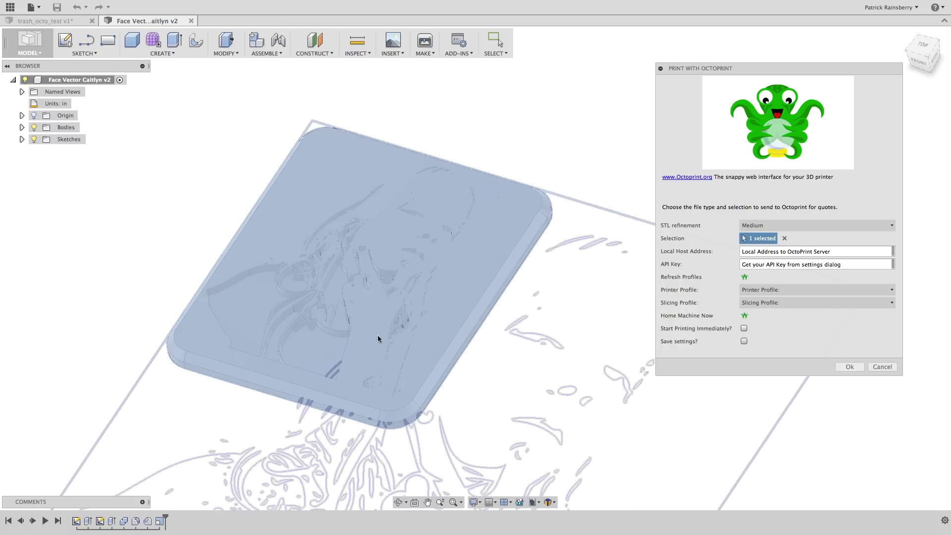
Enter host address raspberrypi2.local and paste in the OctoPrint API key.
triple_click(788, 253)
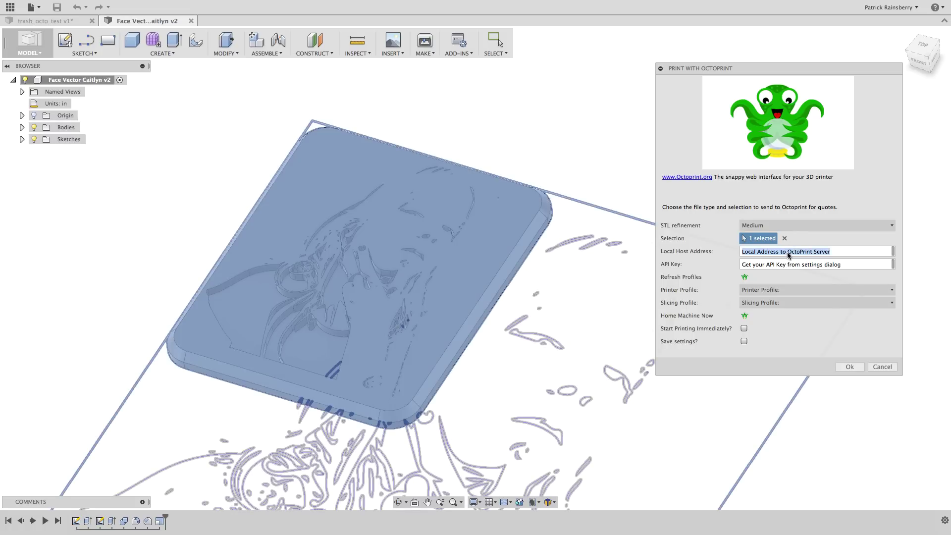
type("r")
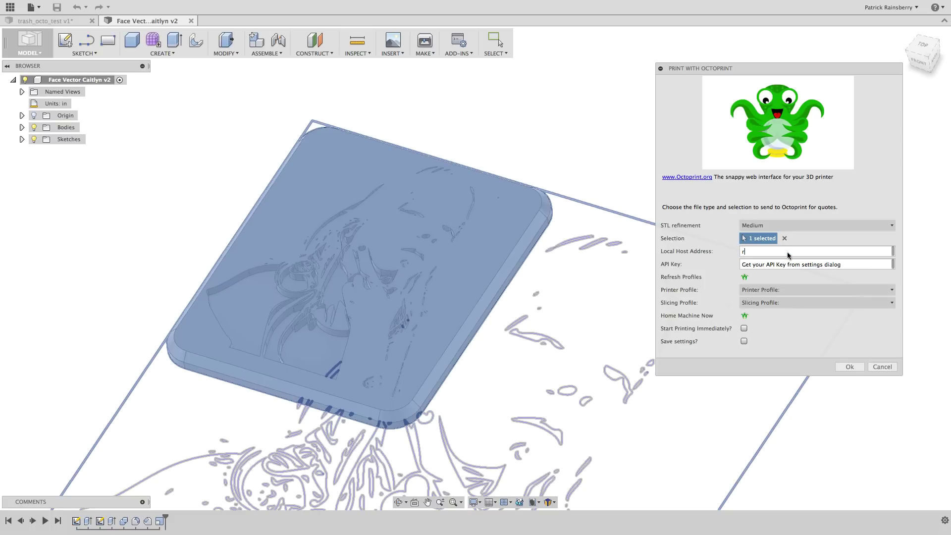
type("aspberrypi2.local")
double_click(777, 265)
triple_click(778, 266)
key("super+v")
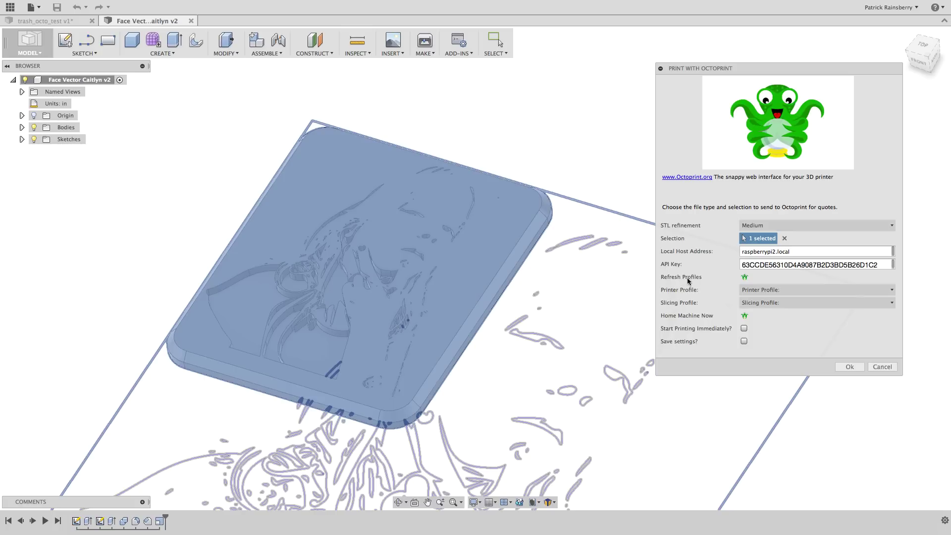
Refresh profiles, pick printer profile printrbot and slicing profile patsprintrbot_heated, then home the printer.
left_click(745, 278)
left_click(791, 292)
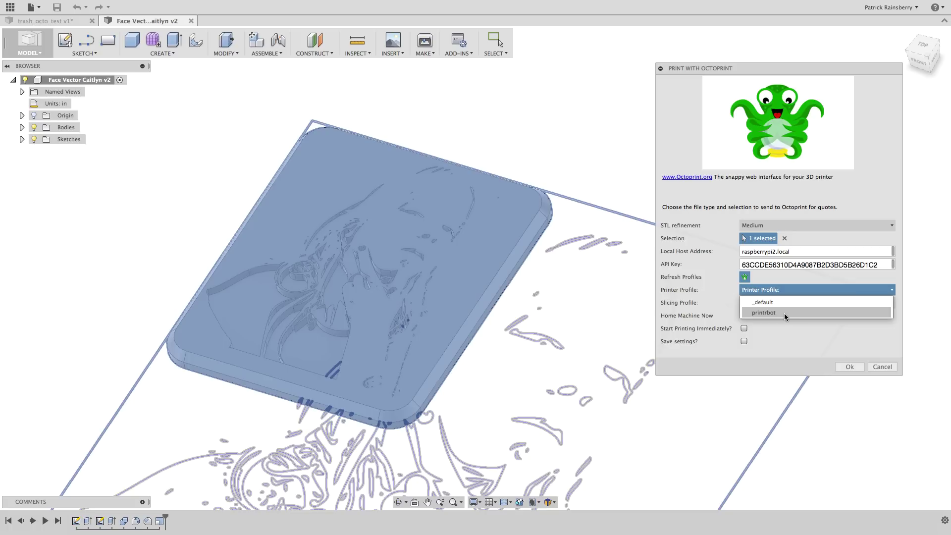
left_click(783, 313)
left_click(785, 304)
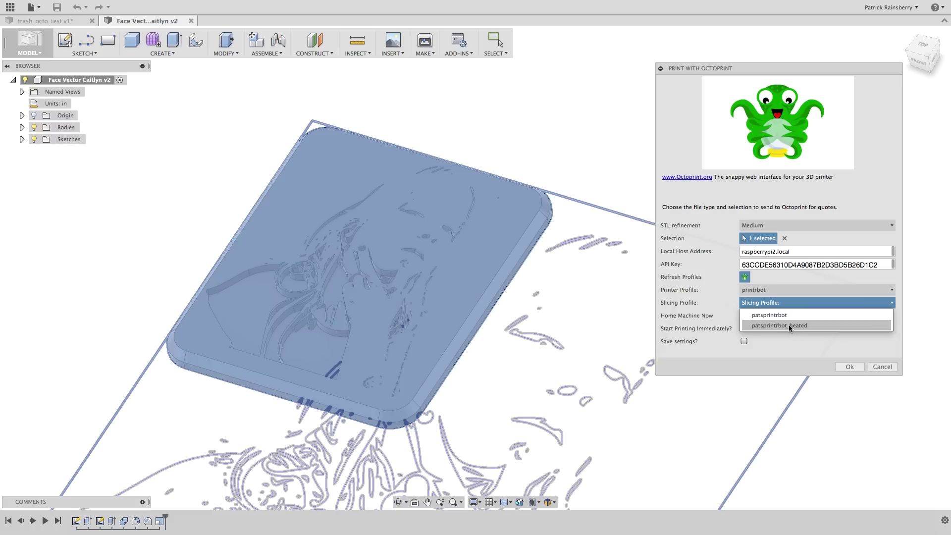
left_click(788, 325)
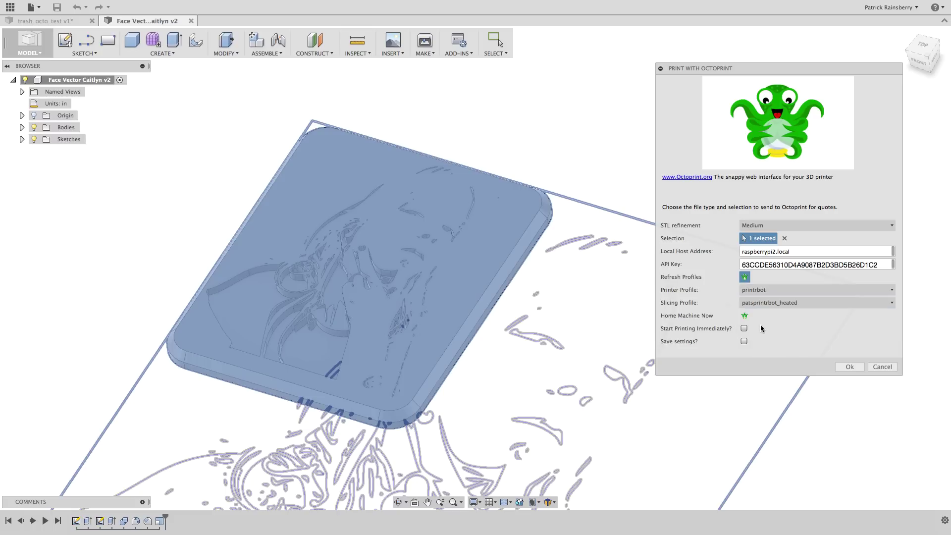
left_click(744, 316)
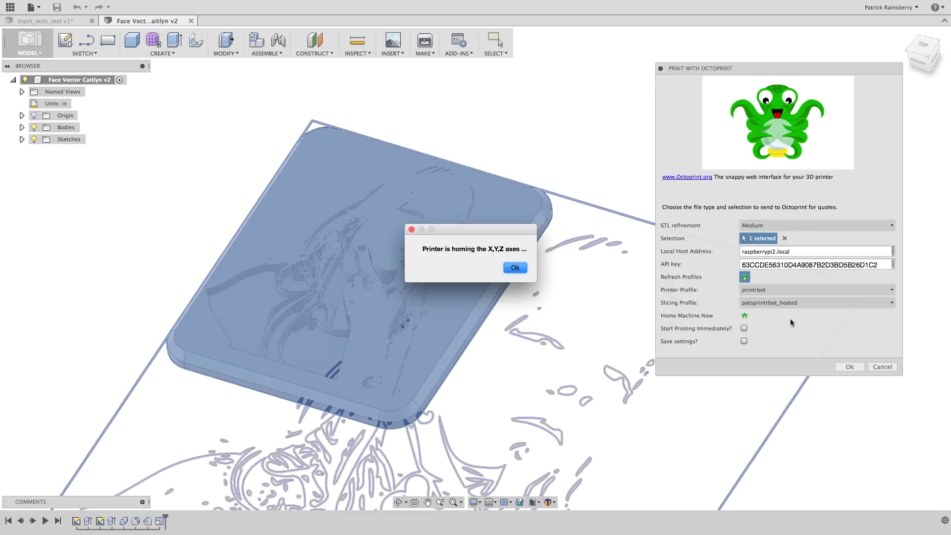
Dismiss the homing notice and tick Save settings? in the print dialog.
left_click(514, 268)
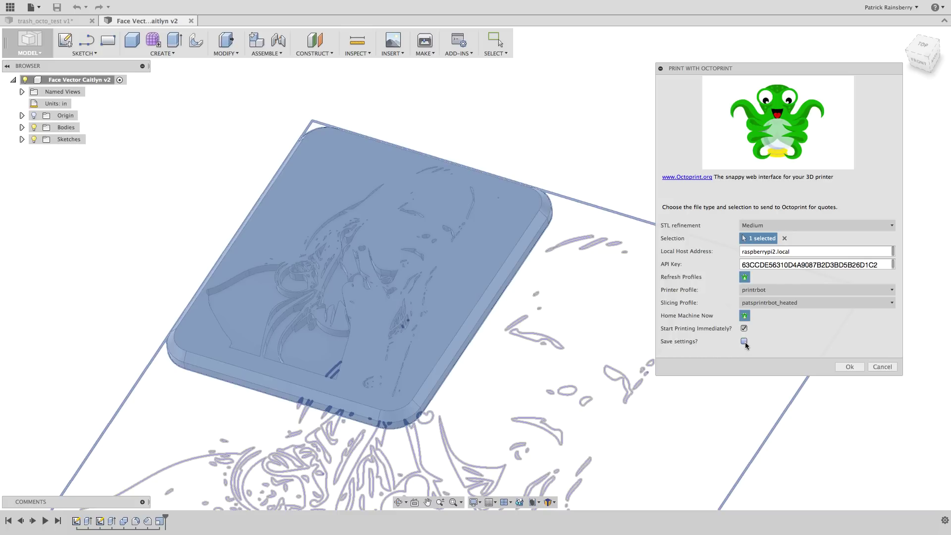
left_click(745, 342)
Send the model to OctoPrint, then dismiss the homing notice and the Slicing Successful message.
left_click(850, 367)
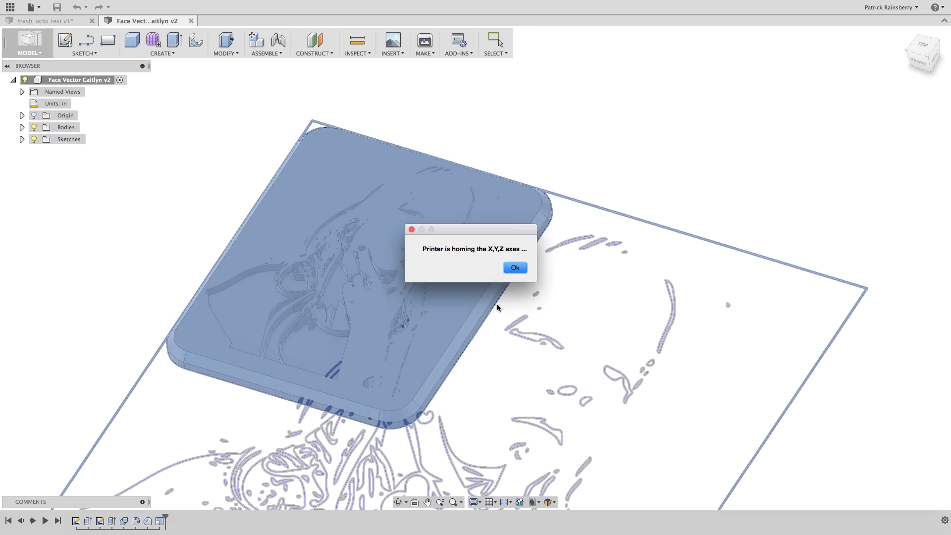
left_click(515, 268)
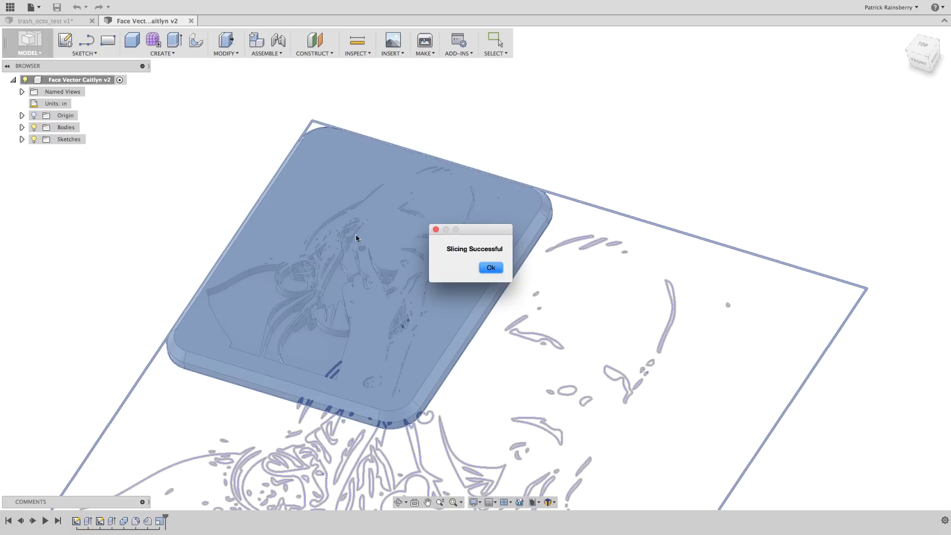
left_click(496, 267)
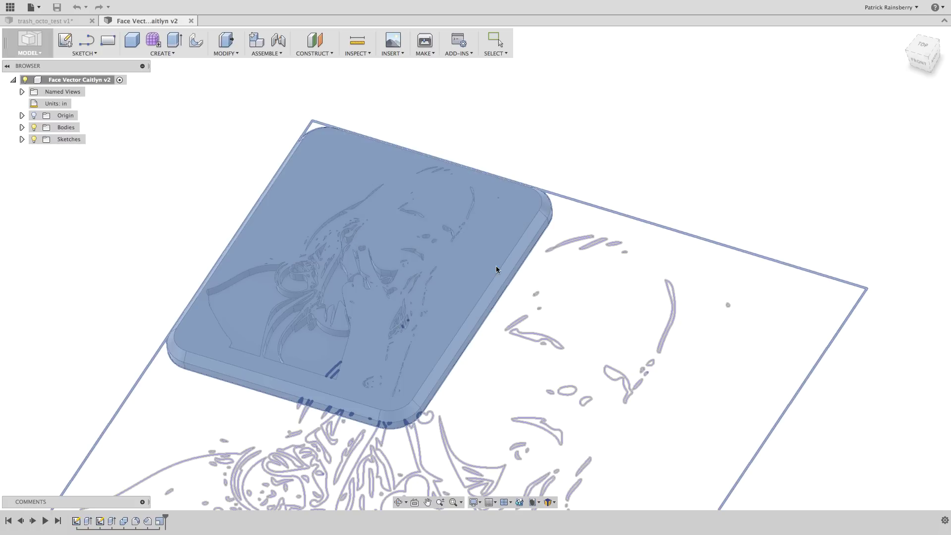